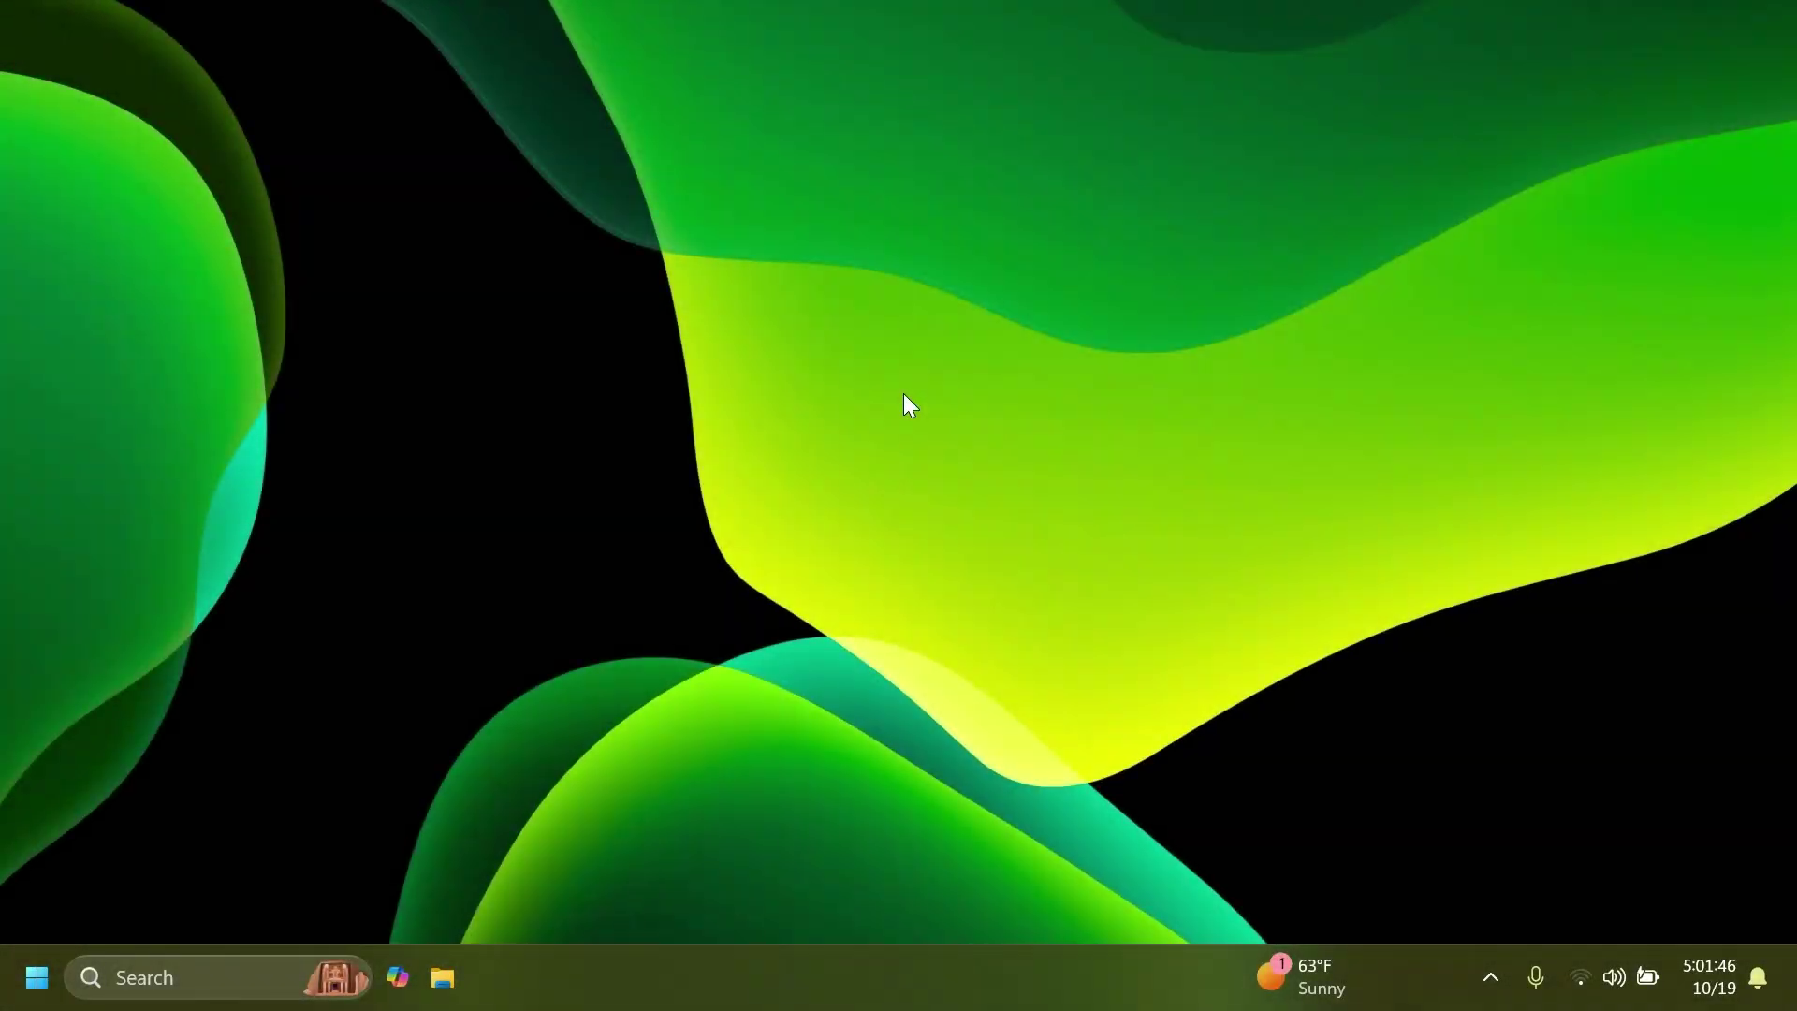
Check the Windows version details via Start search, then close Settings.
{"action": "key", "text": "super"}
{"action": "type", "text": "ver"}
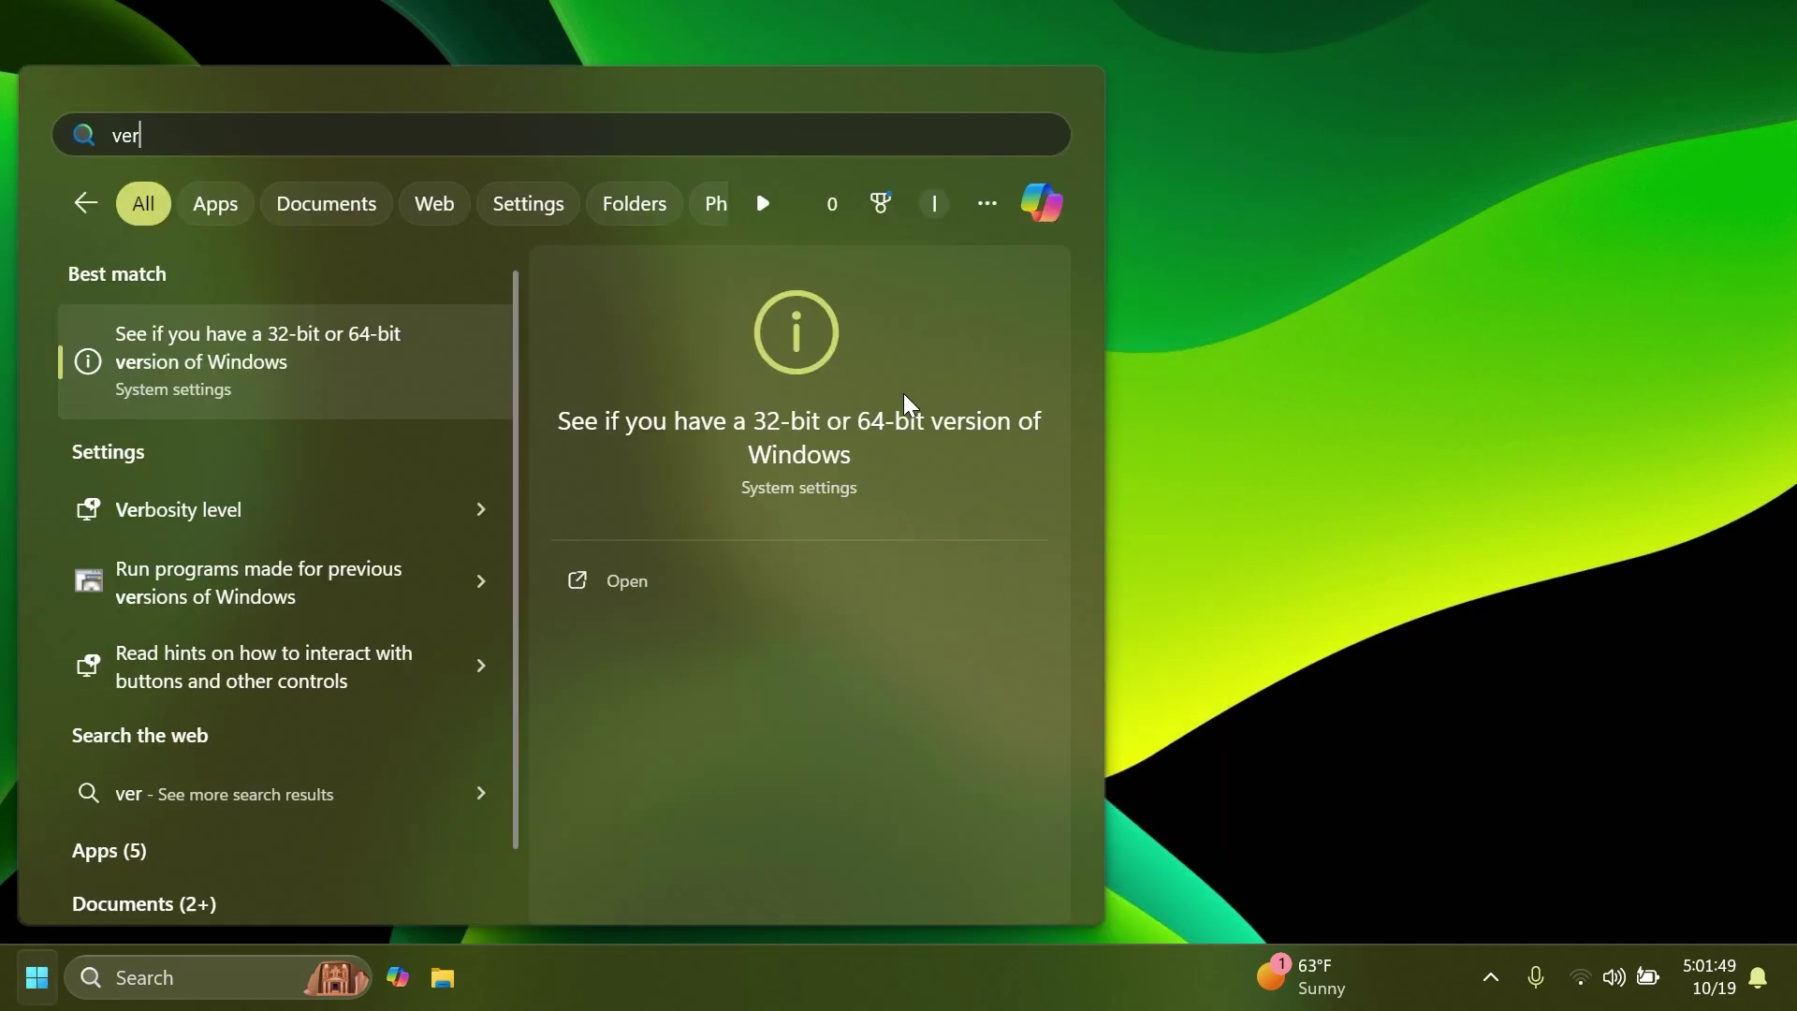
{"action": "type", "text": "s"}
{"action": "key", "text": "Return"}
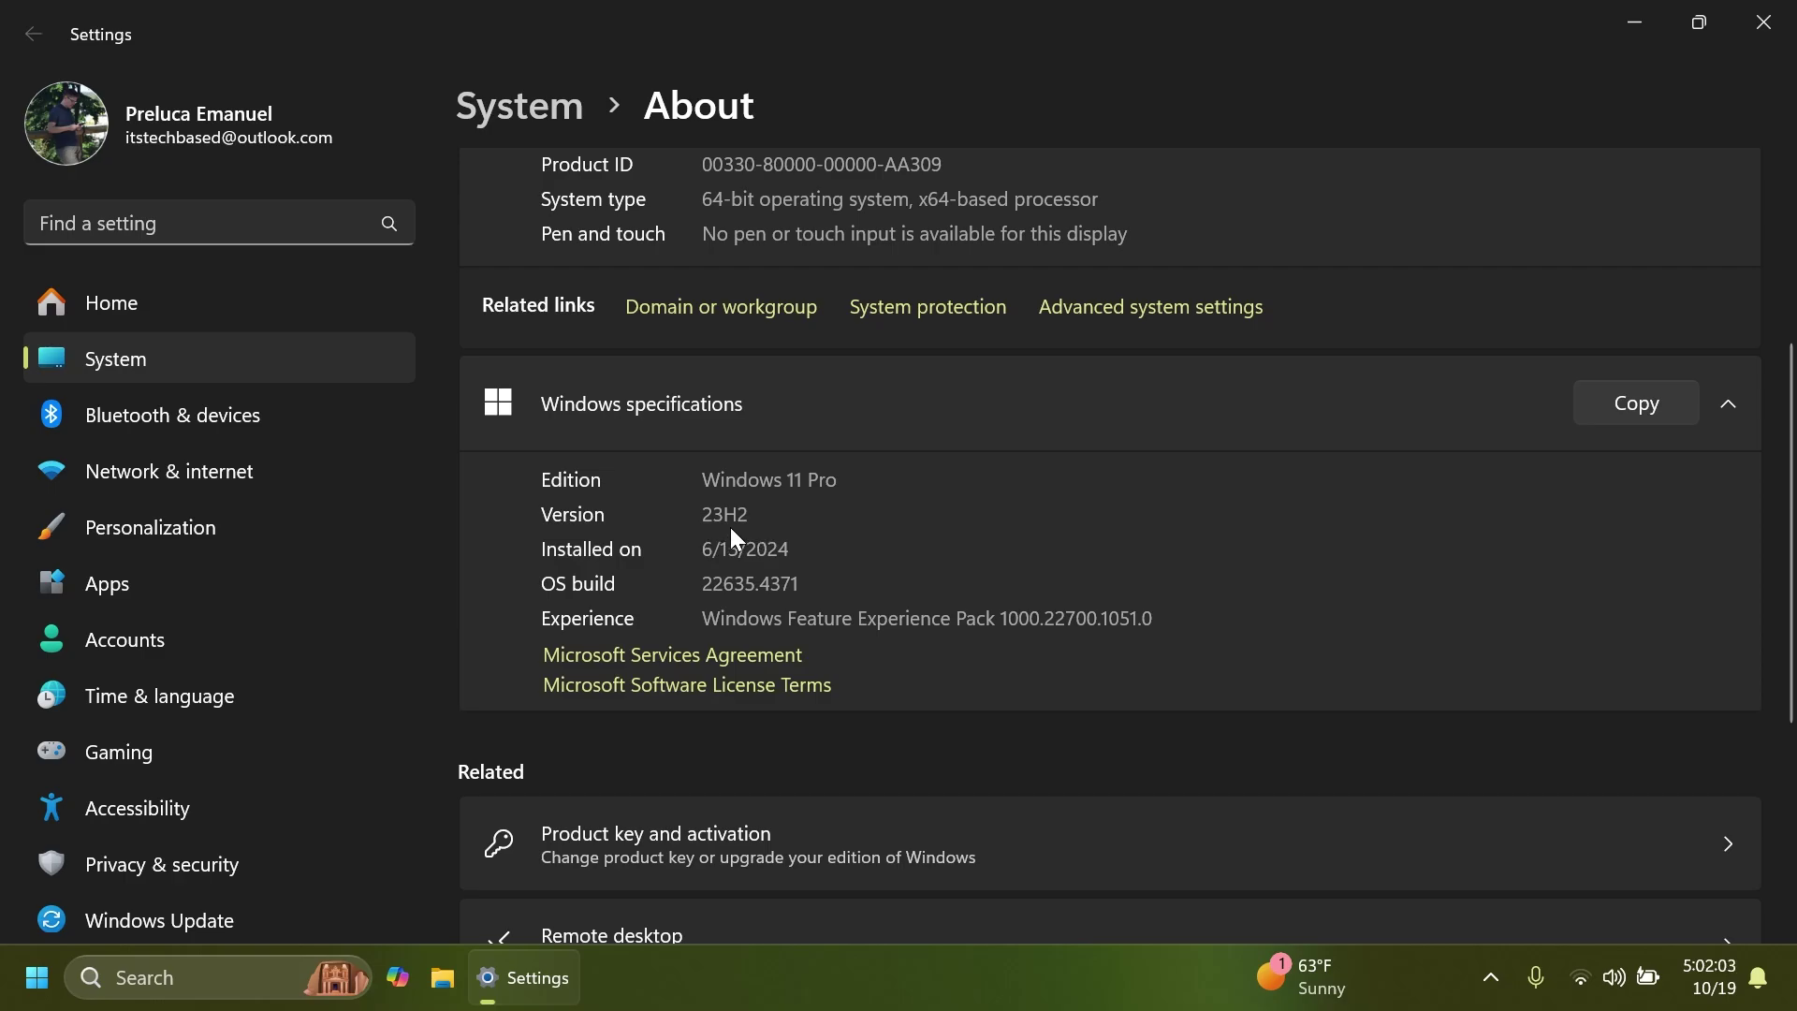
{"action": "left_click", "coordinate": [1764, 24]}
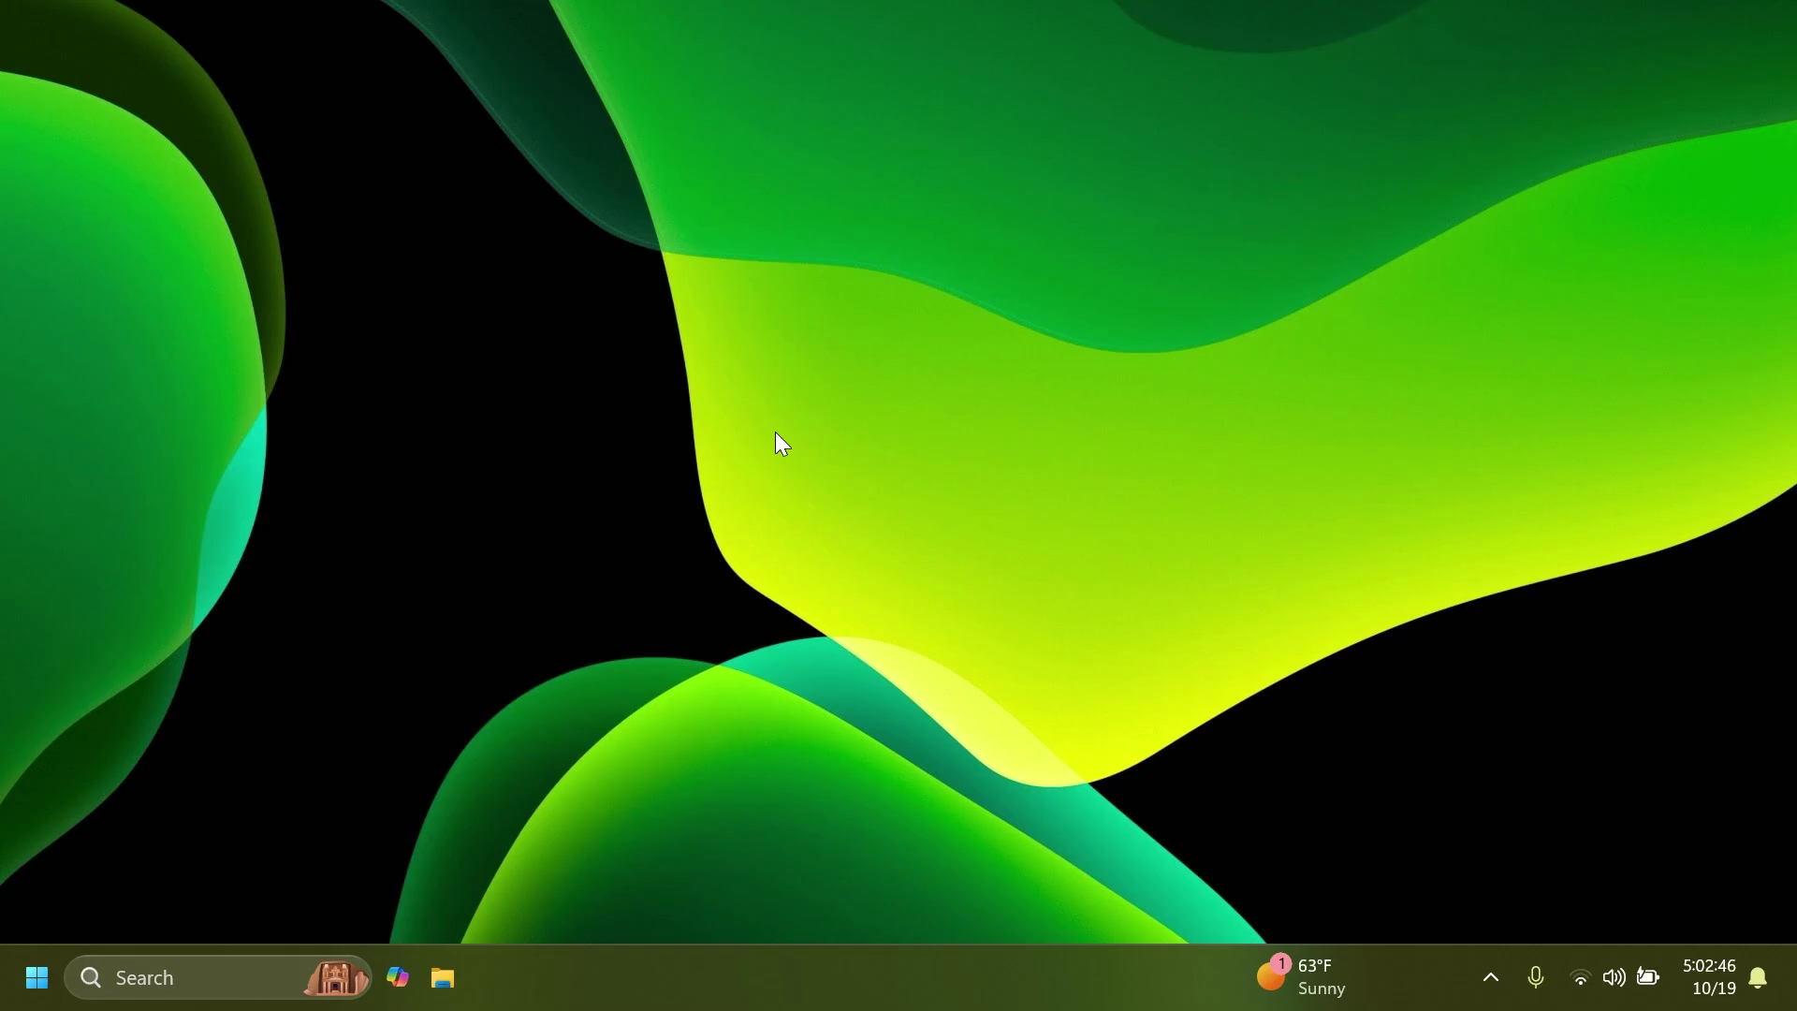
Launch Notepad, Paint (minimized) and File Explorer from Start search.
{"action": "key", "text": "super"}
{"action": "type", "text": "note"}
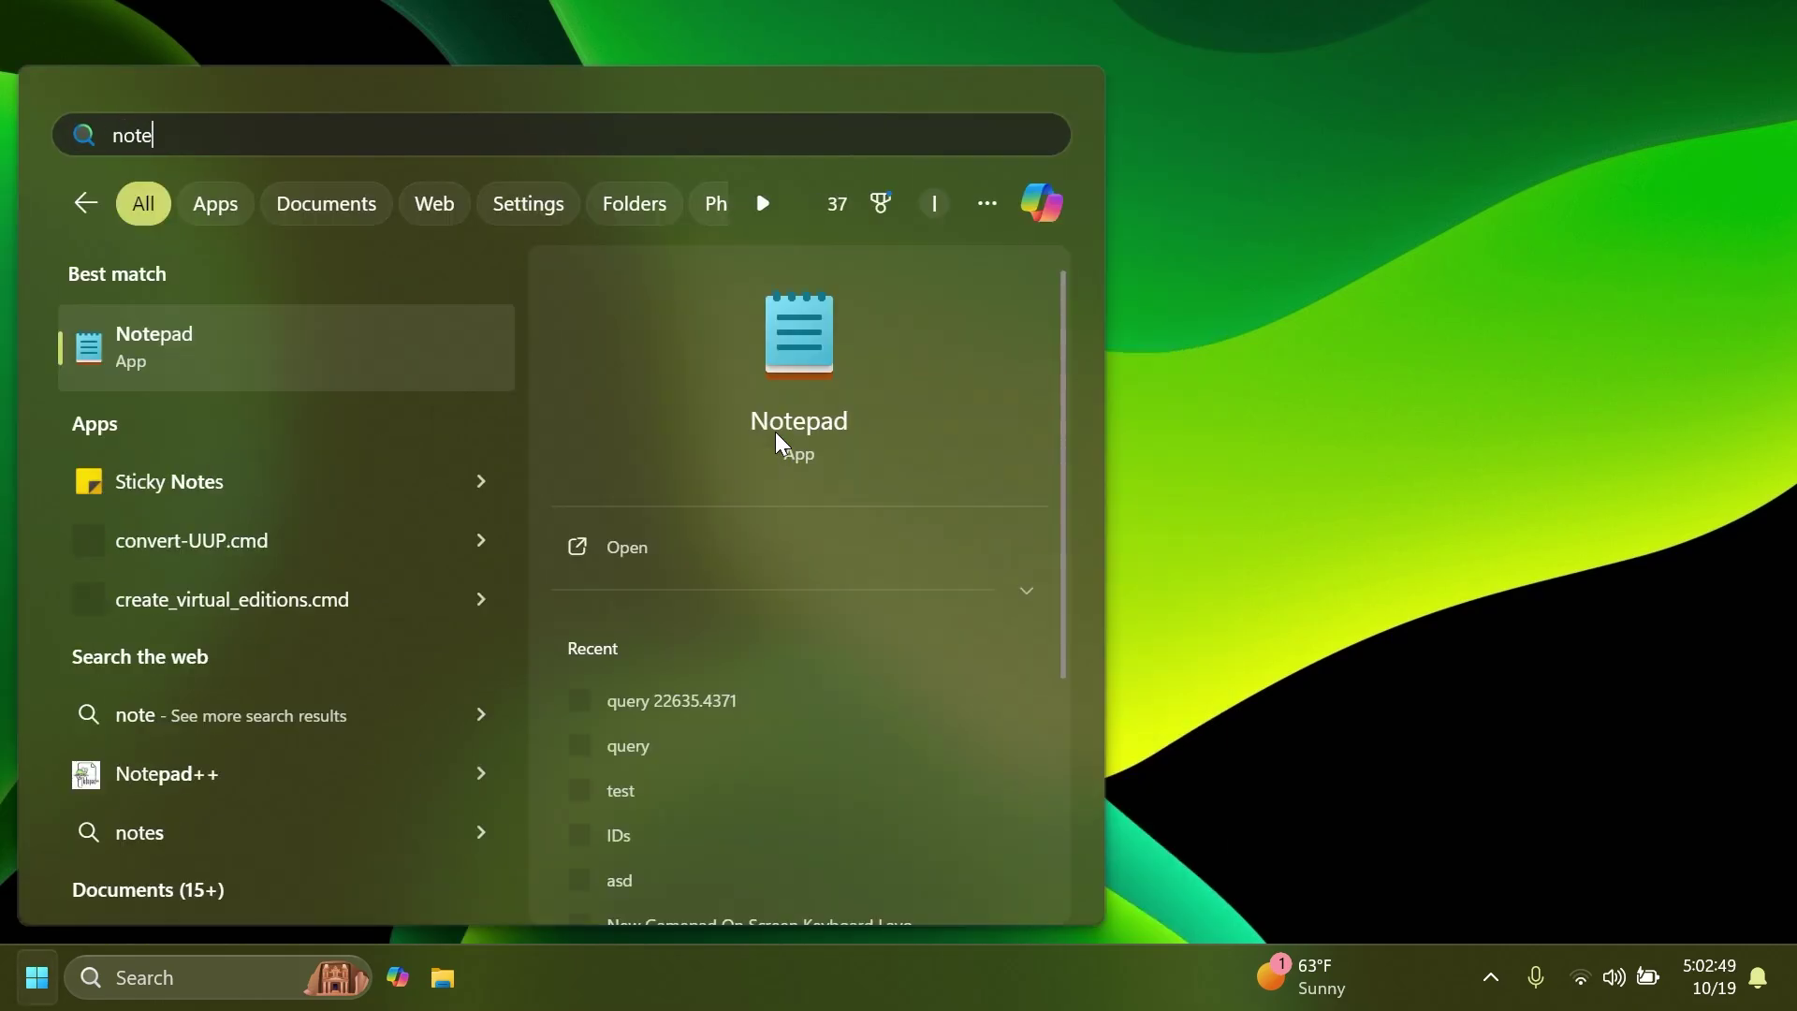
{"action": "key", "text": "Return"}
{"action": "key", "text": "super"}
{"action": "type", "text": "paint"}
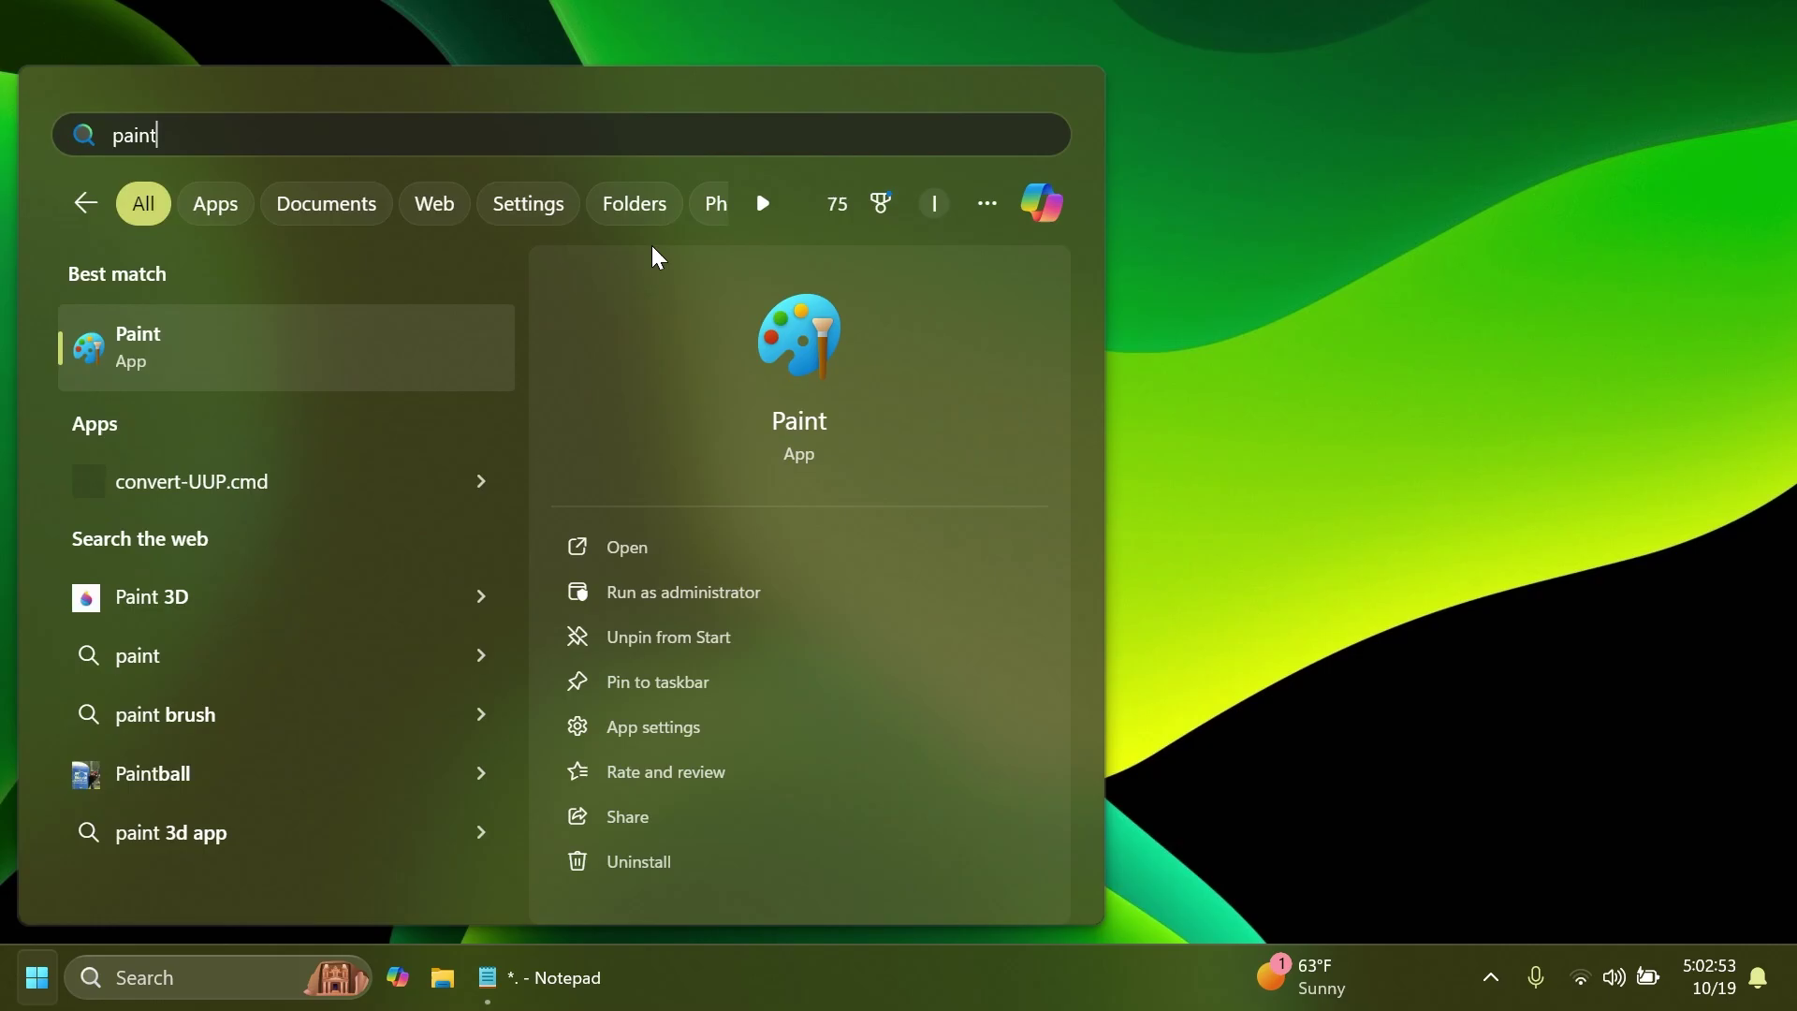
{"action": "key", "text": "Return"}
{"action": "left_click", "coordinate": [1191, 28]}
{"action": "key", "text": "super"}
{"action": "type", "text": "file"}
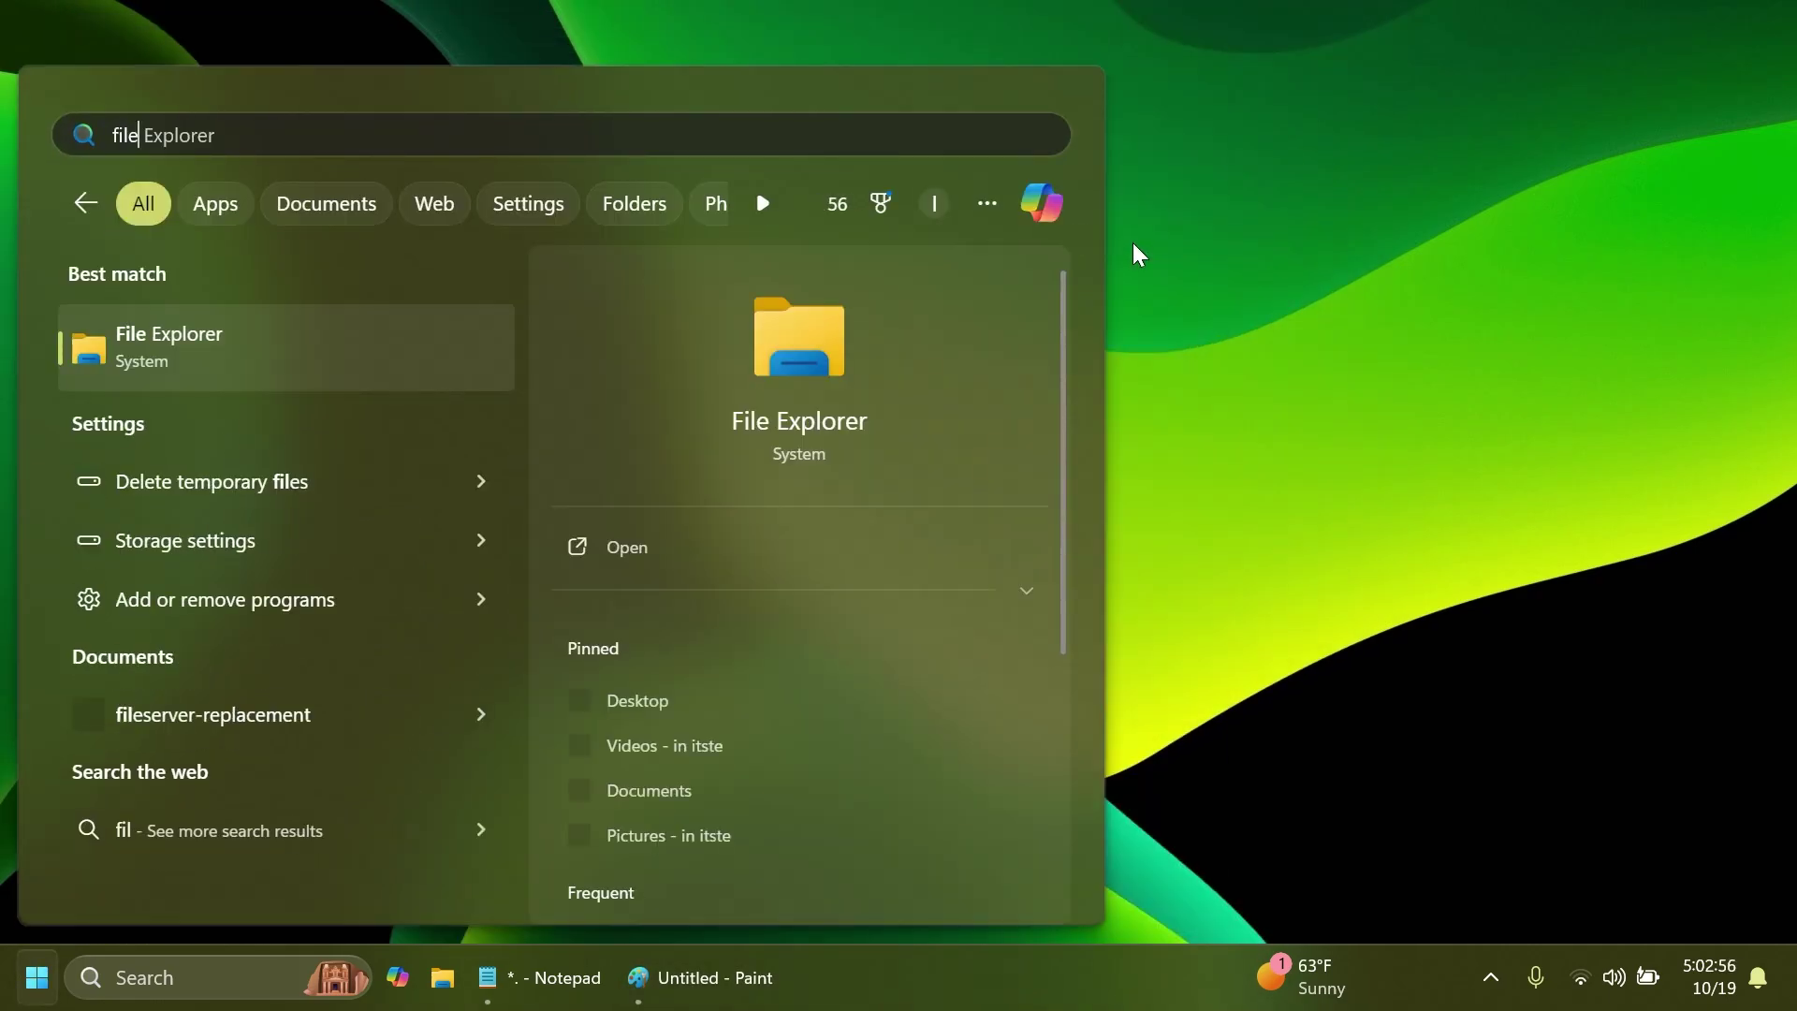
{"action": "key", "text": "Return"}
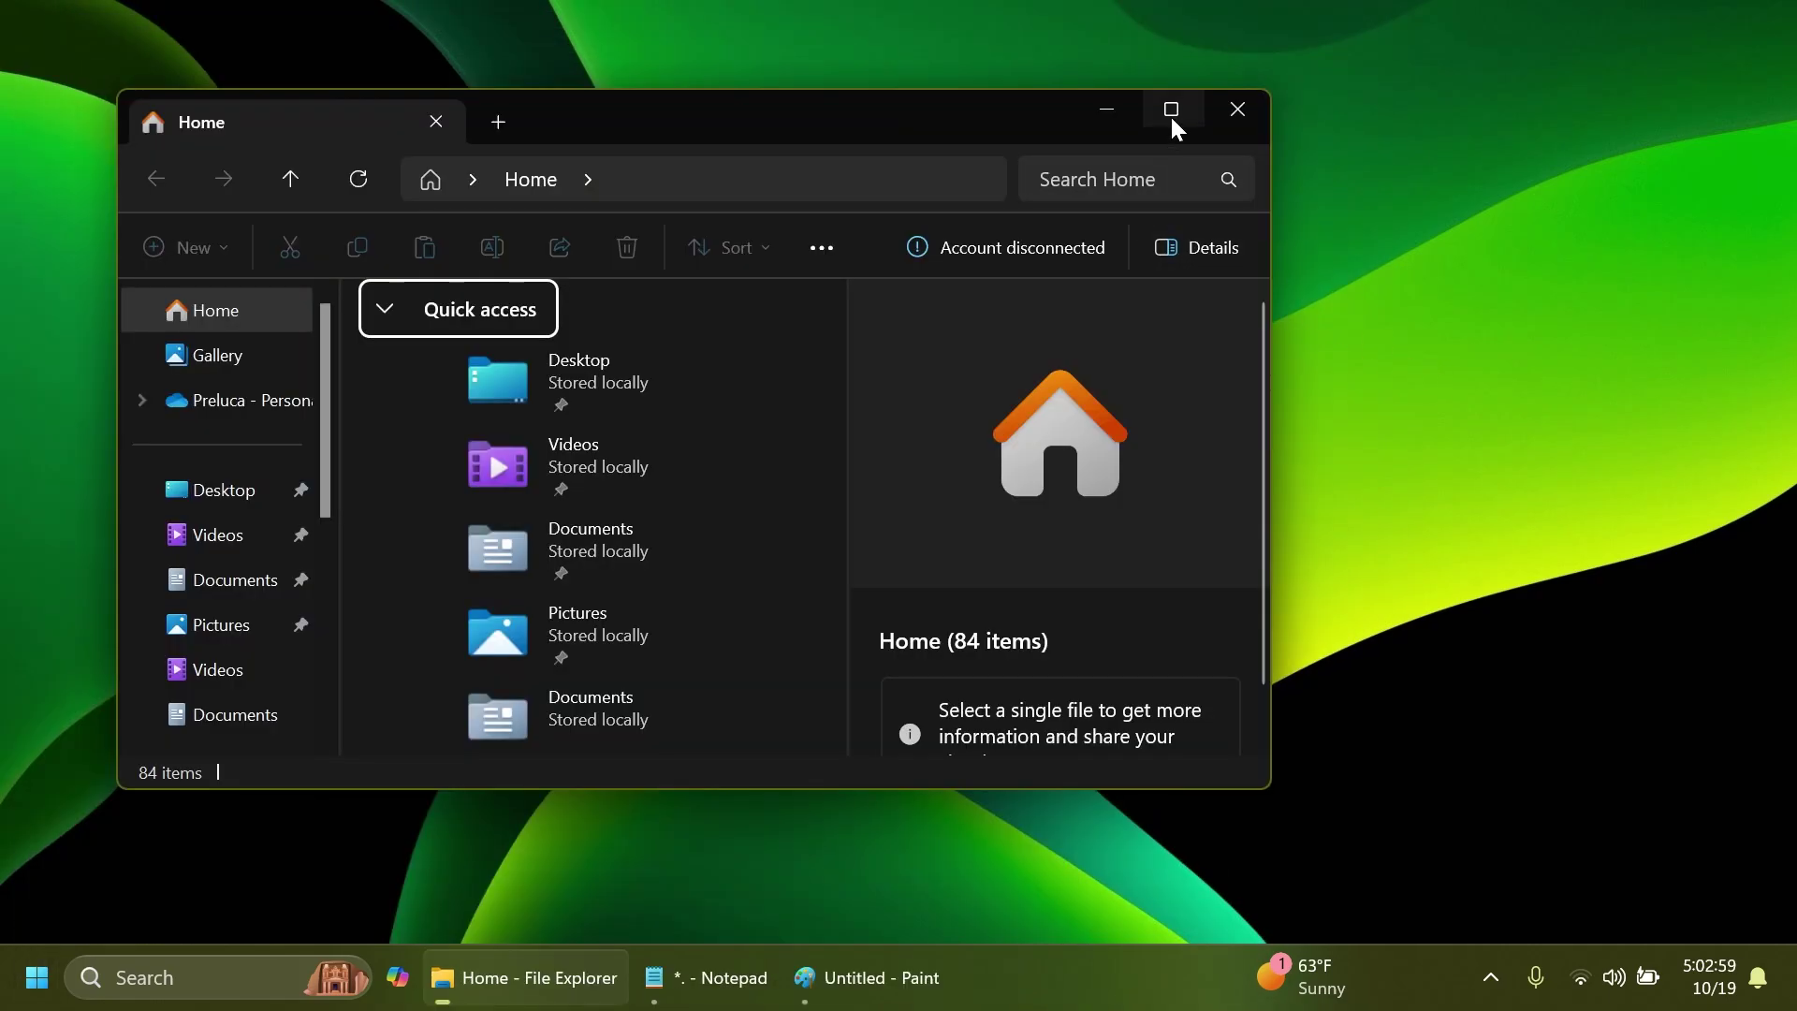
{"action": "mouse_move", "coordinate": [1171, 110]}
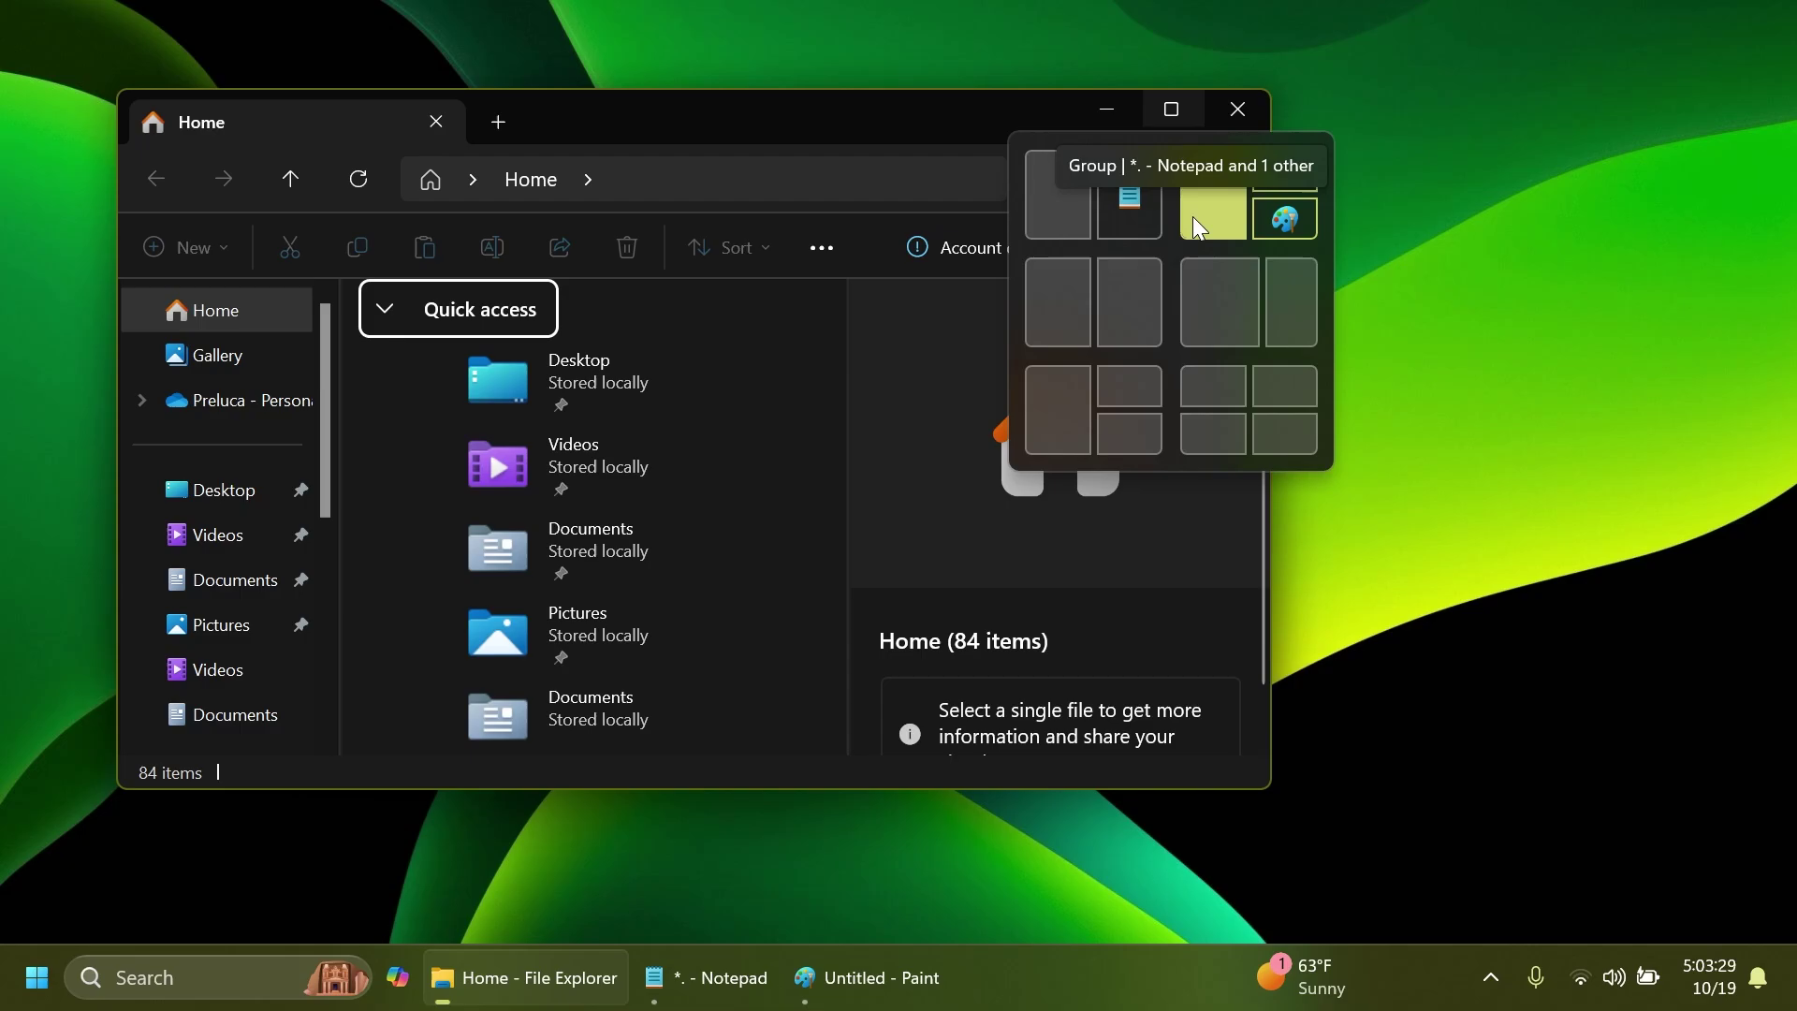
Launch the Photos app from Windows search.
{"action": "left_click", "coordinate": [200, 966]}
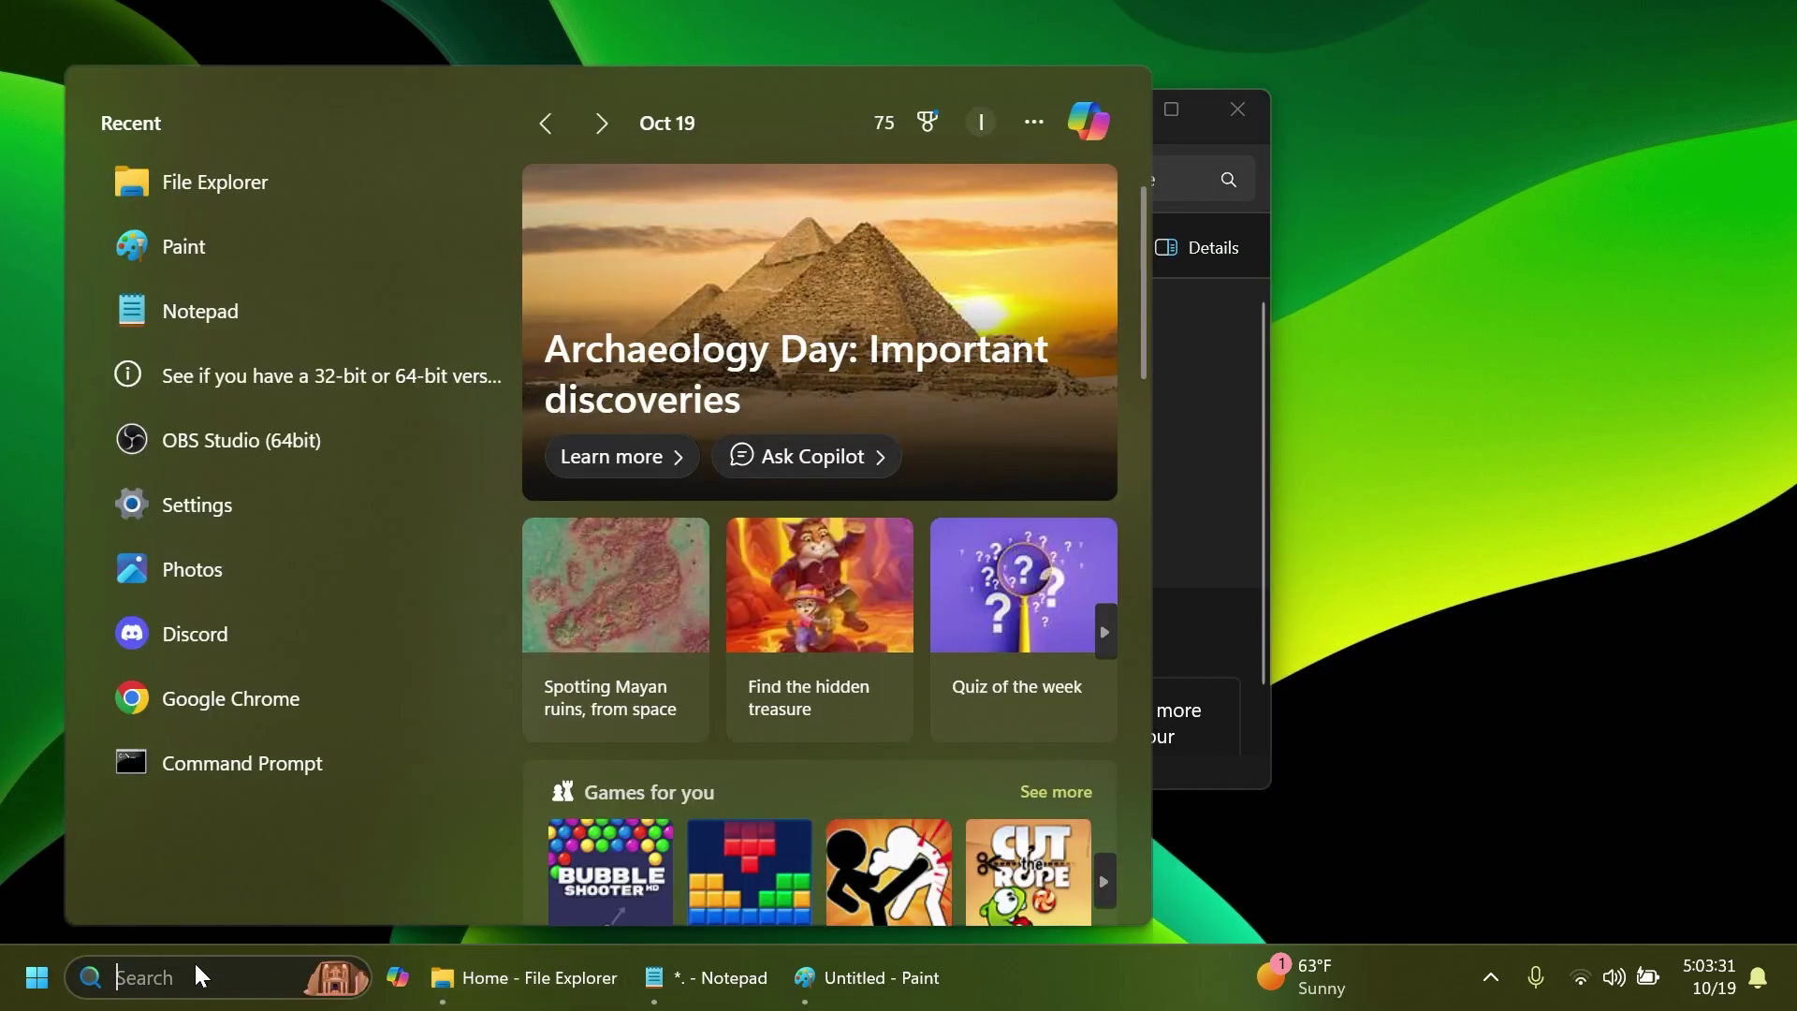
{"action": "type", "text": "paint"}
{"action": "key", "text": "BackSpace"}
{"action": "key", "text": "BackSpace"}
{"action": "key", "text": "BackSpace"}
{"action": "type", "text": "hotos"}
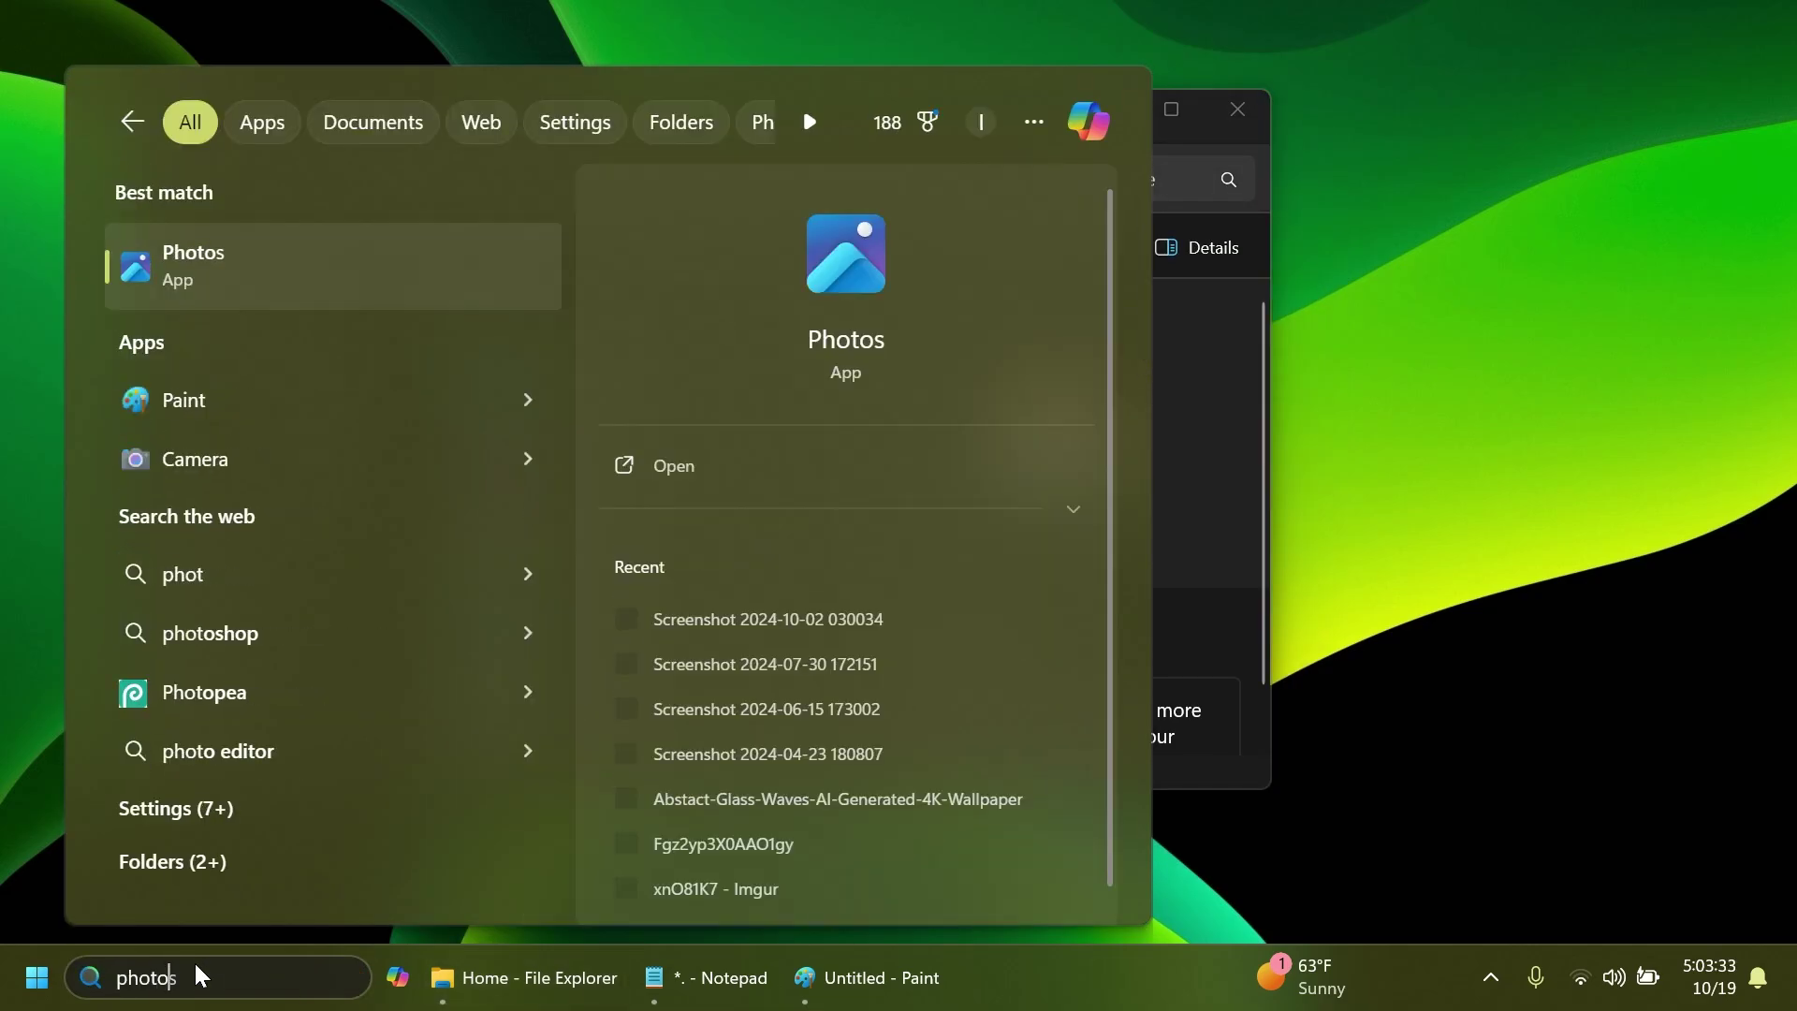
{"action": "key", "text": "Return"}
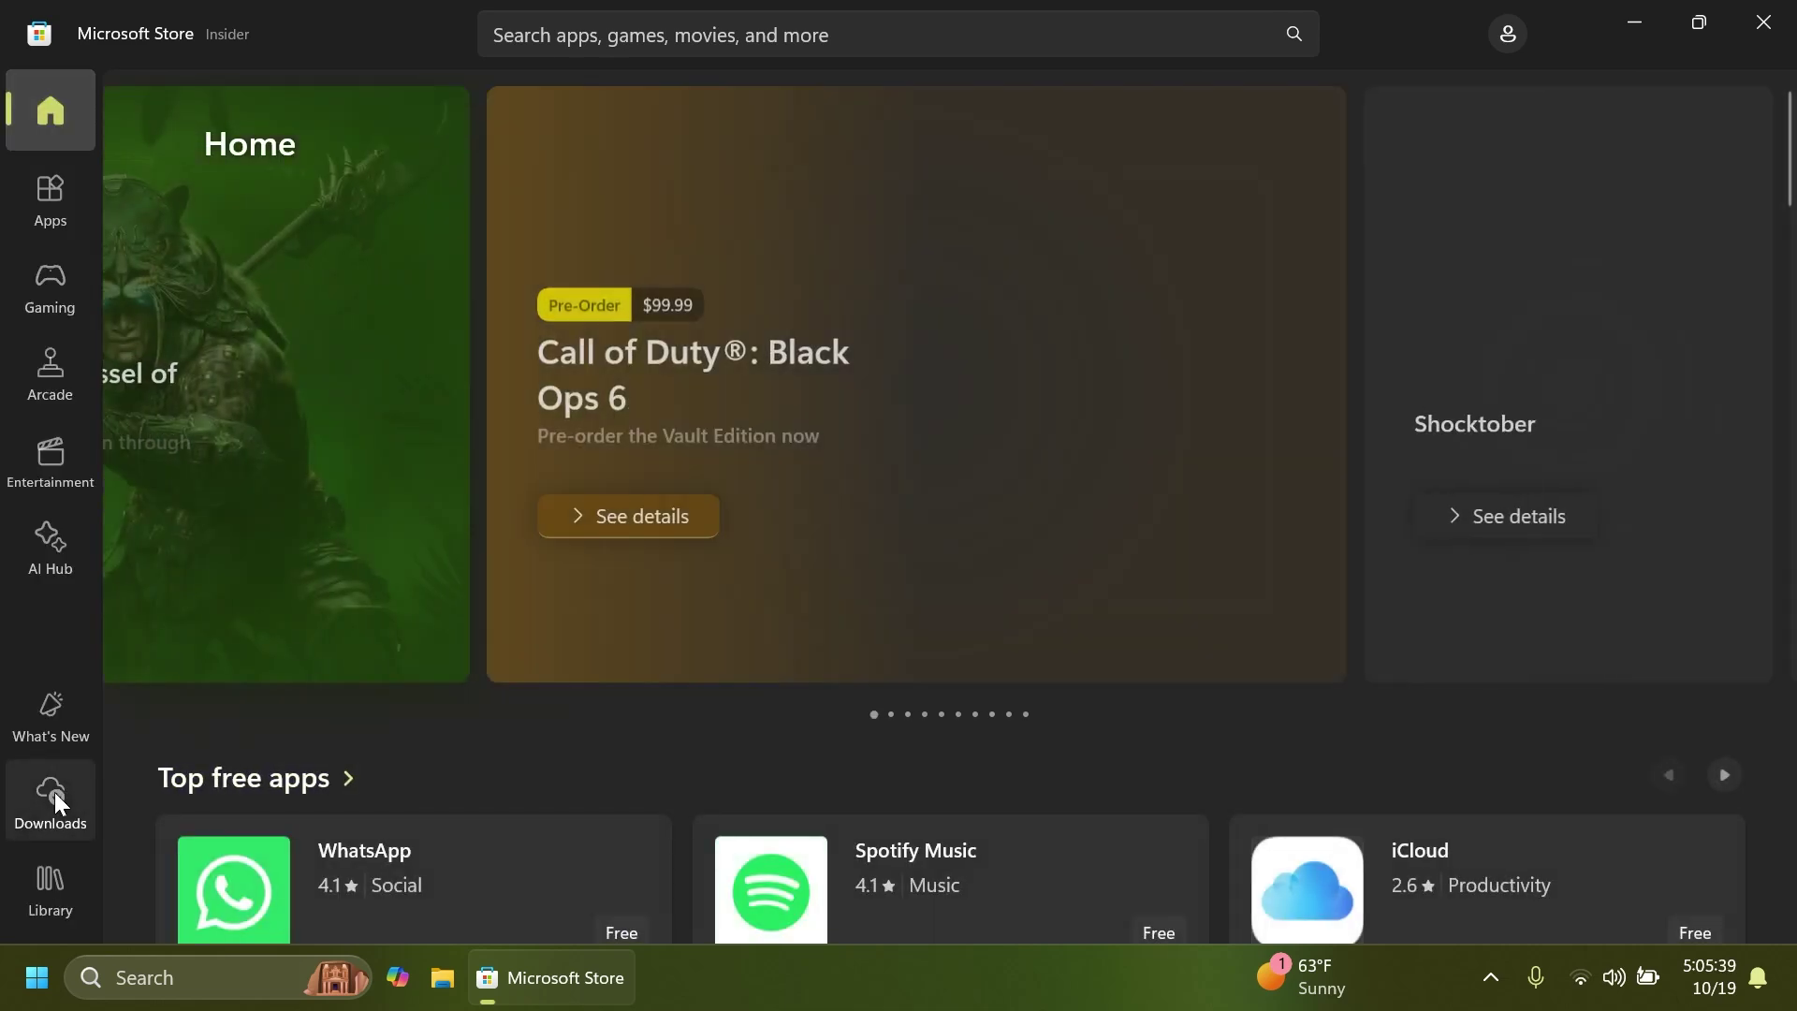
Start updating all apps from the Store's Downloads page.
{"action": "left_click", "coordinate": [53, 792]}
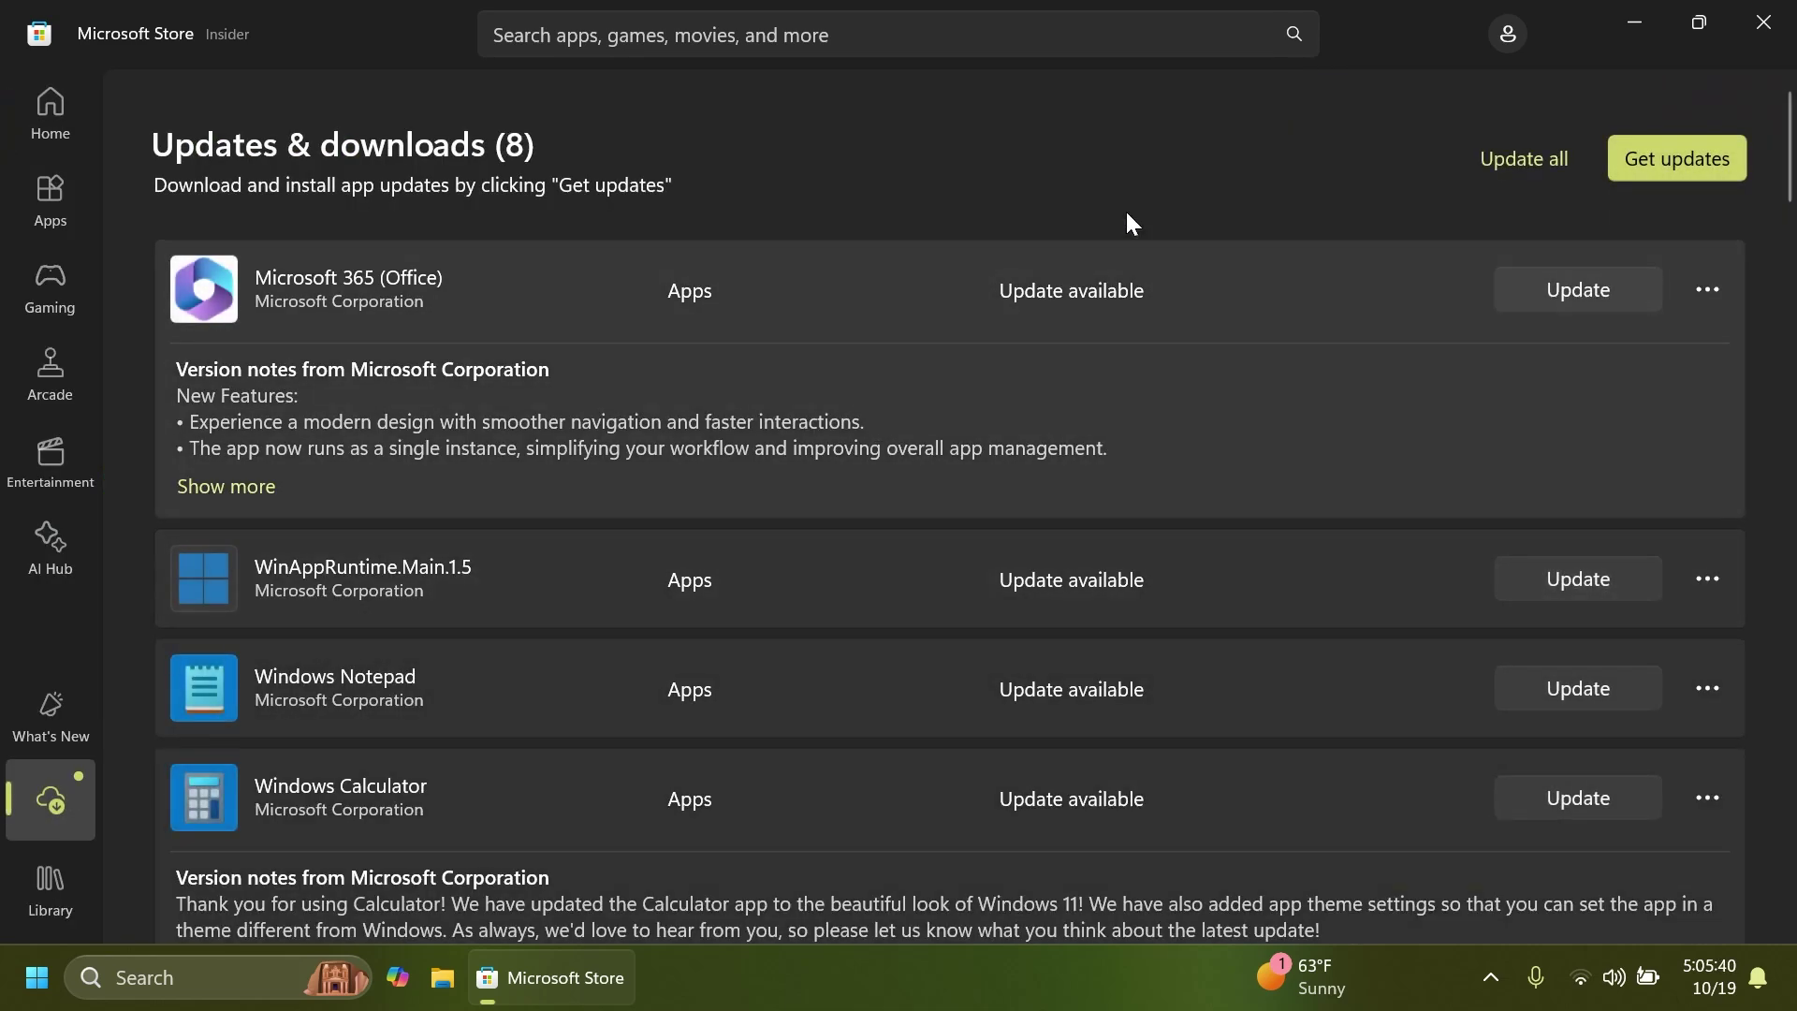
{"action": "left_click", "coordinate": [1544, 173]}
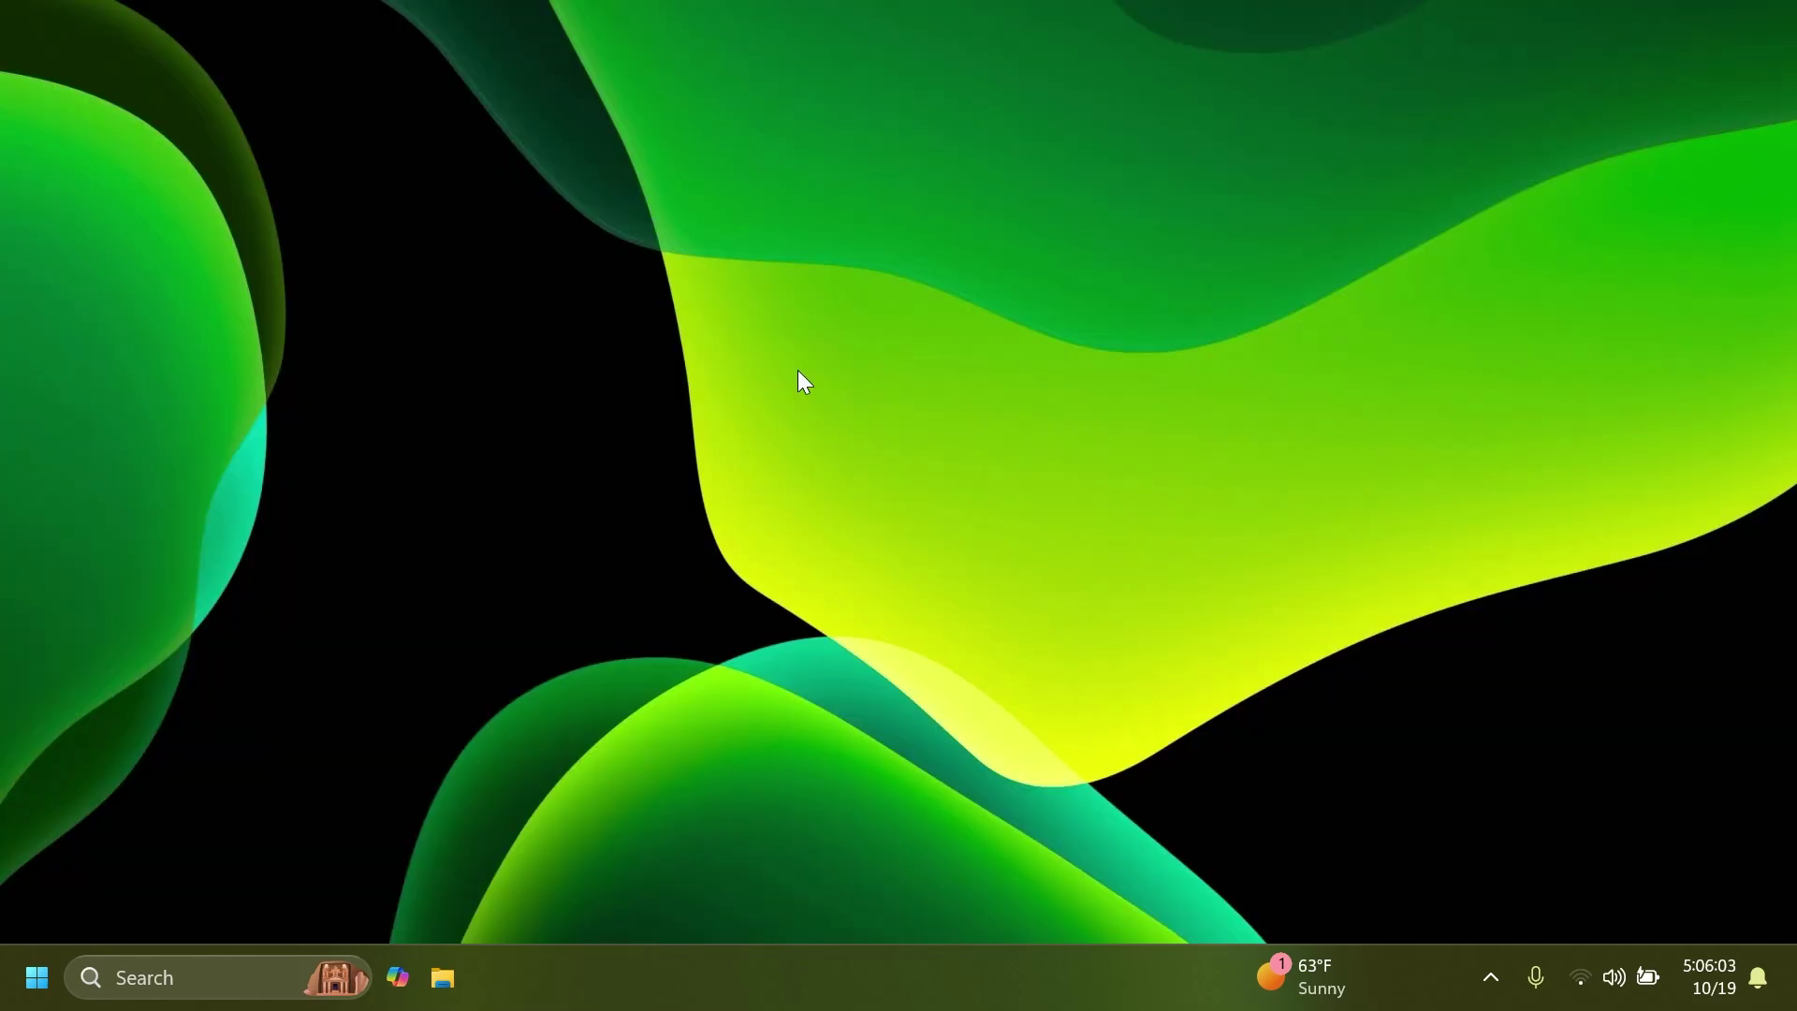
{"action": "key", "text": "super"}
{"action": "type", "text": "file explorer"}
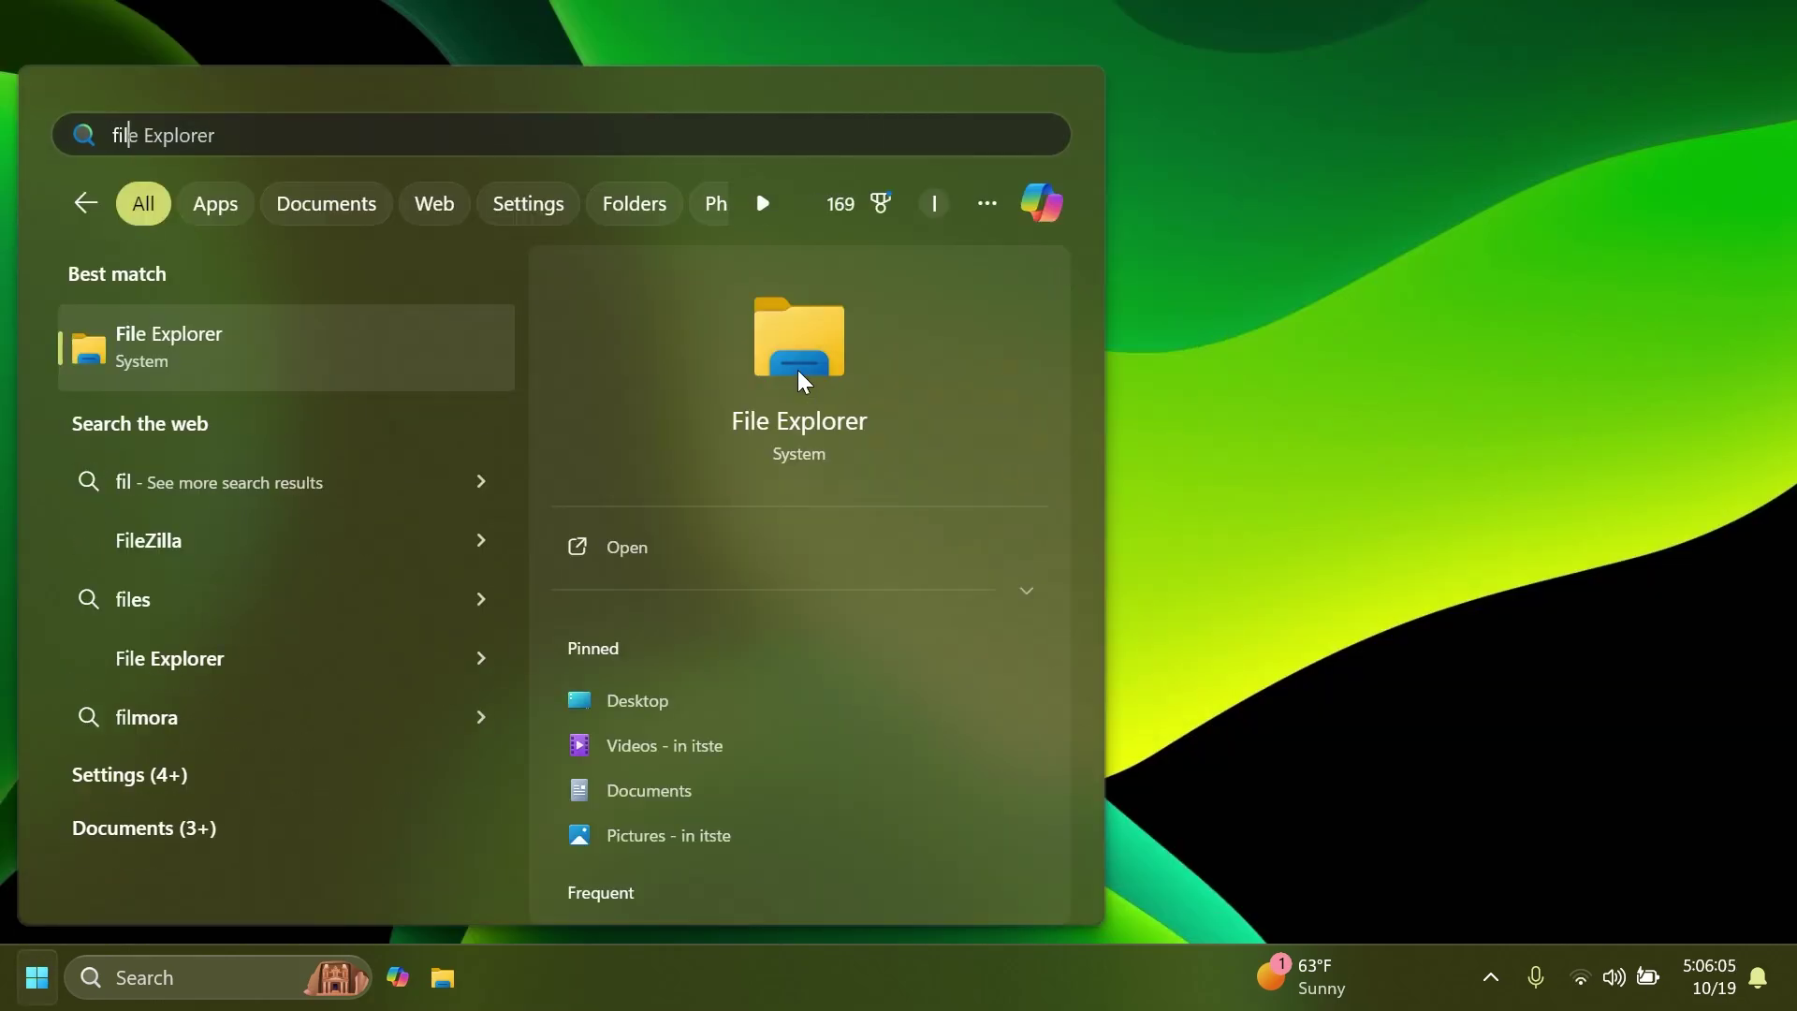
{"action": "key", "text": "Return"}
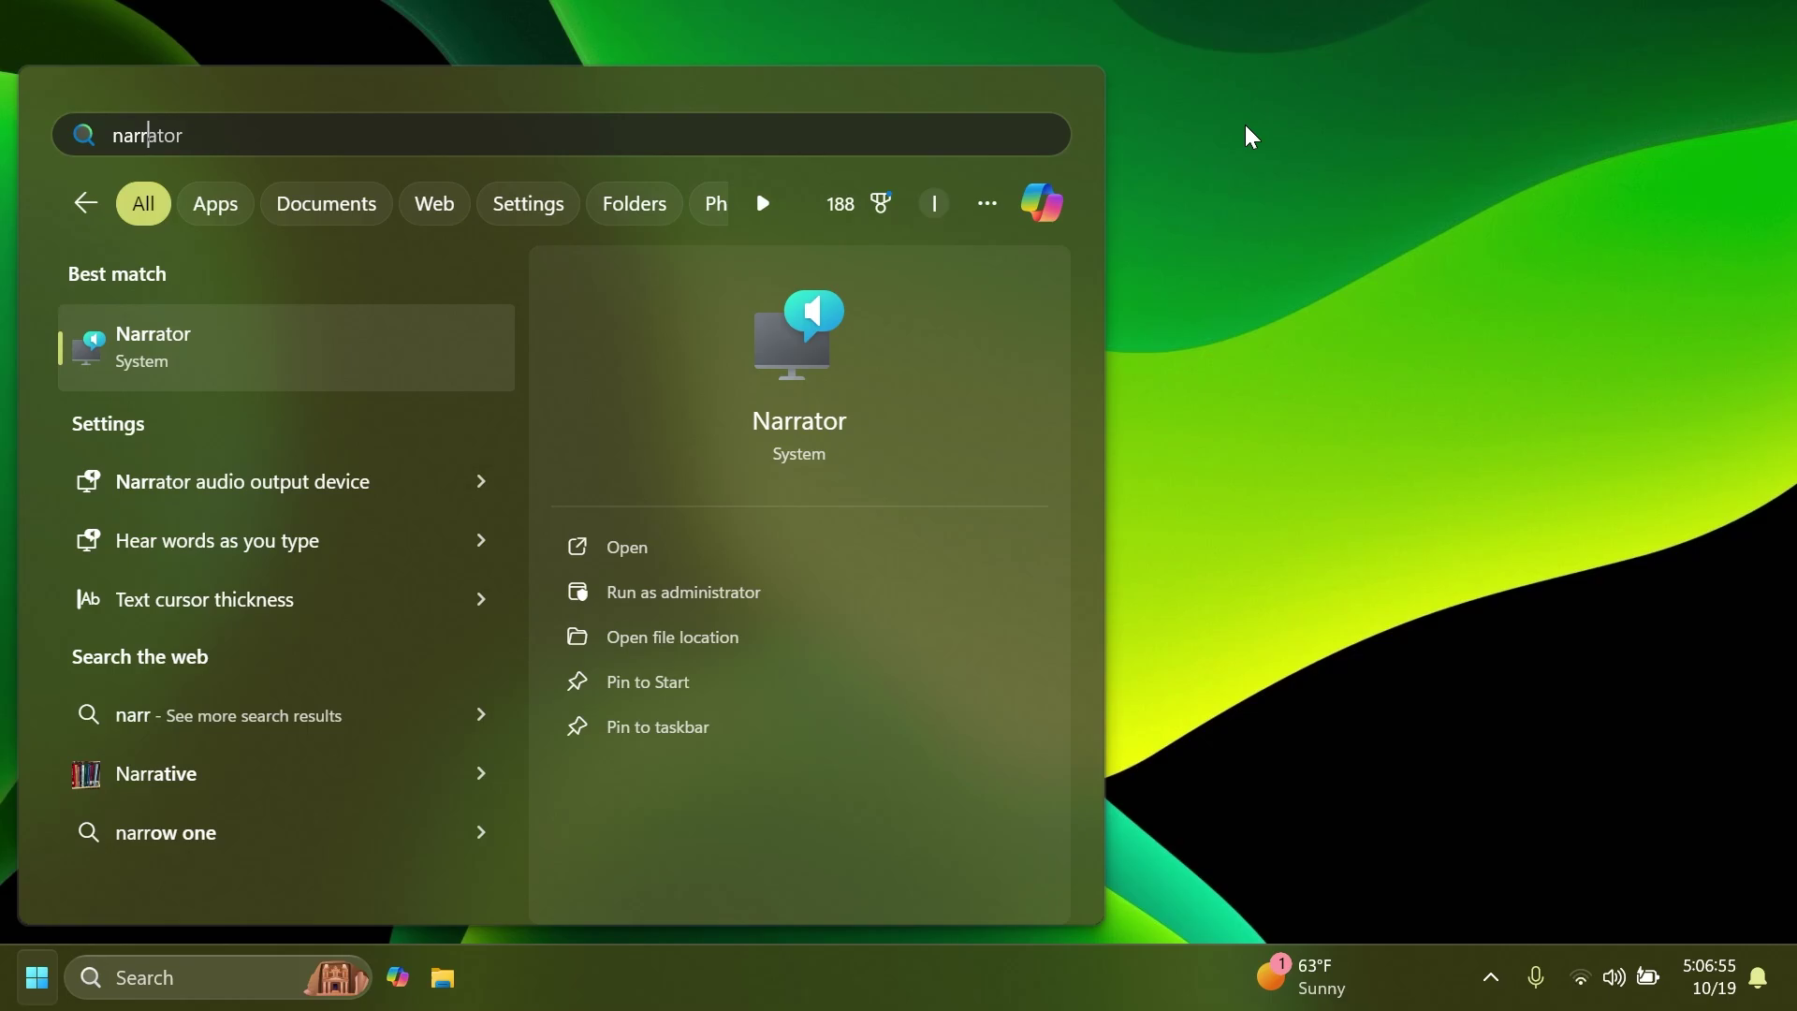
{"action": "key", "text": "Escape"}
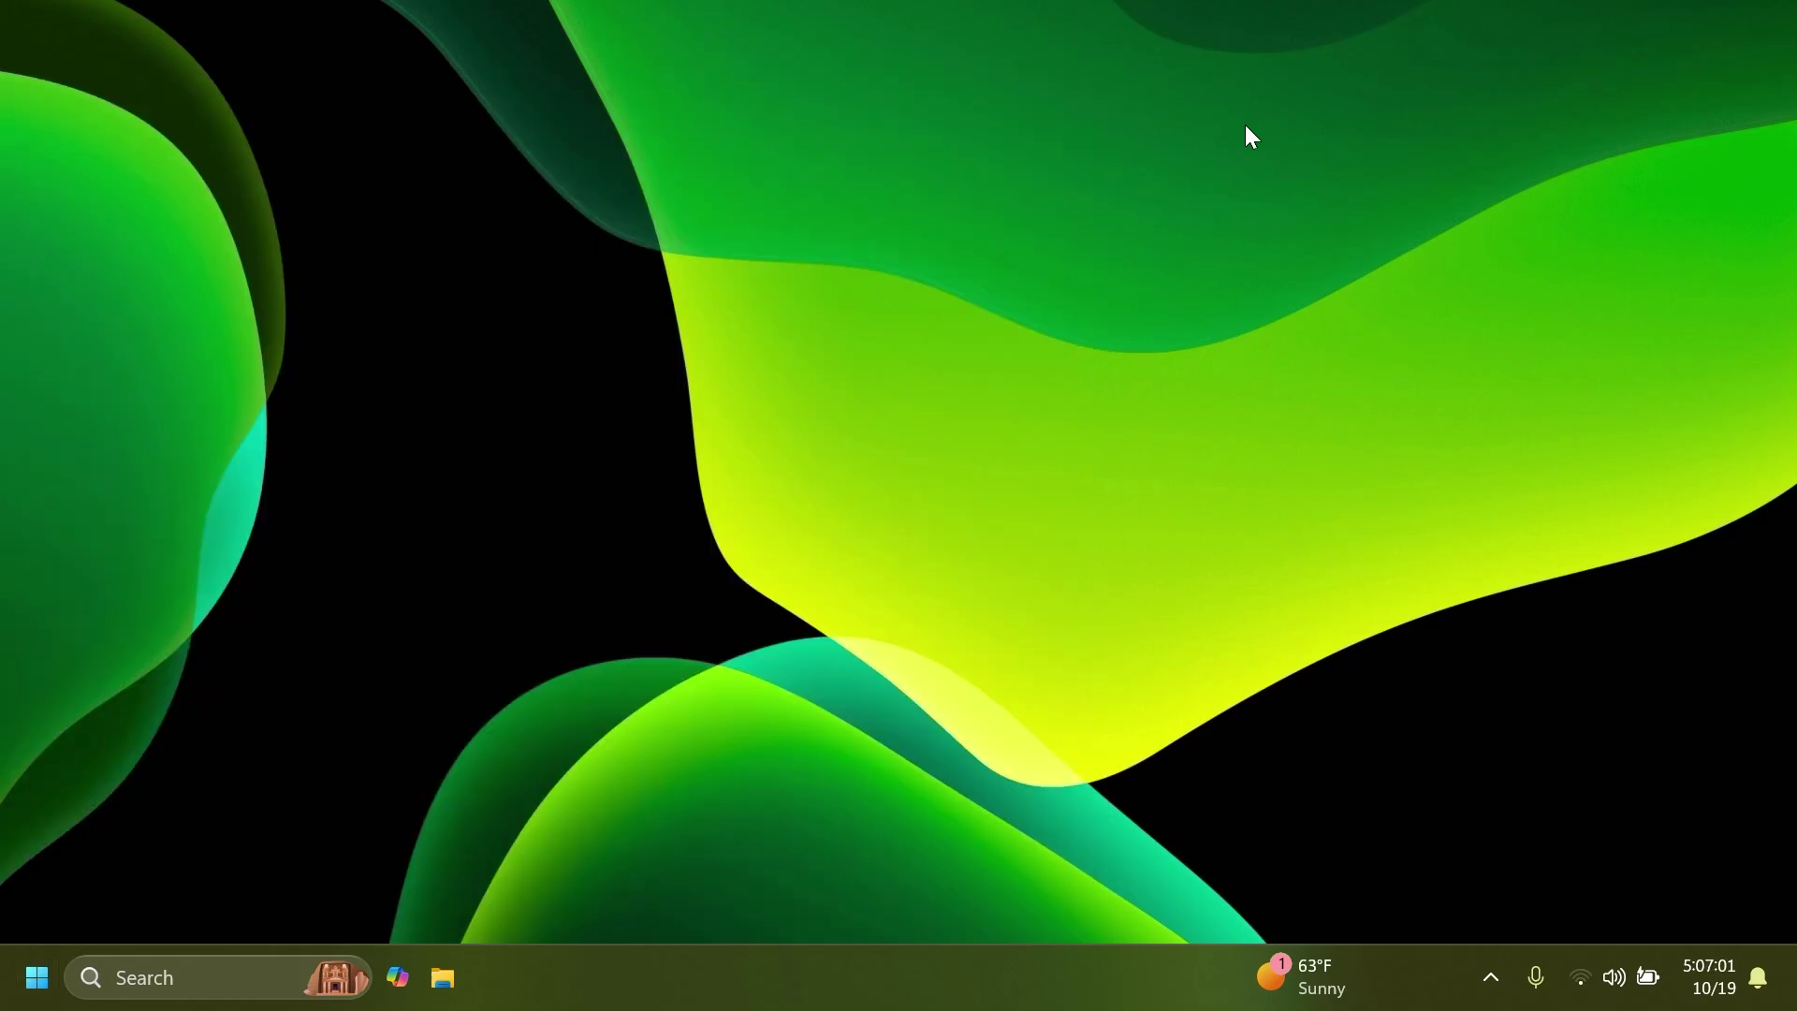